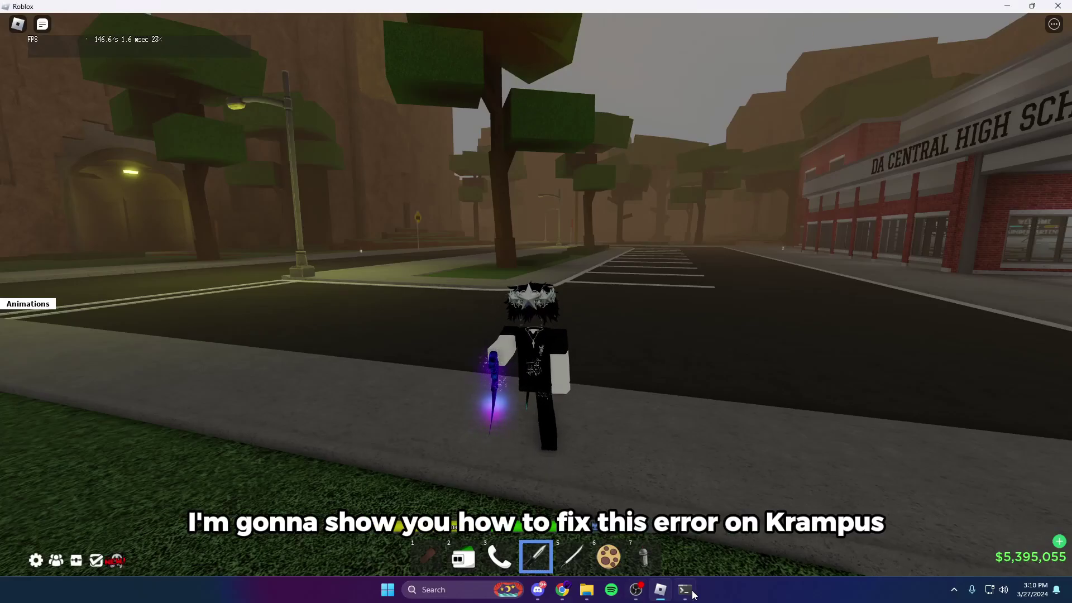
# Dismiss the loader's version-mismatch error and quit the Roblox game with Alt+F4.
pyautogui.click(684, 590)
pyautogui.moveTo(445, 158); pyautogui.dragTo(588, 146)
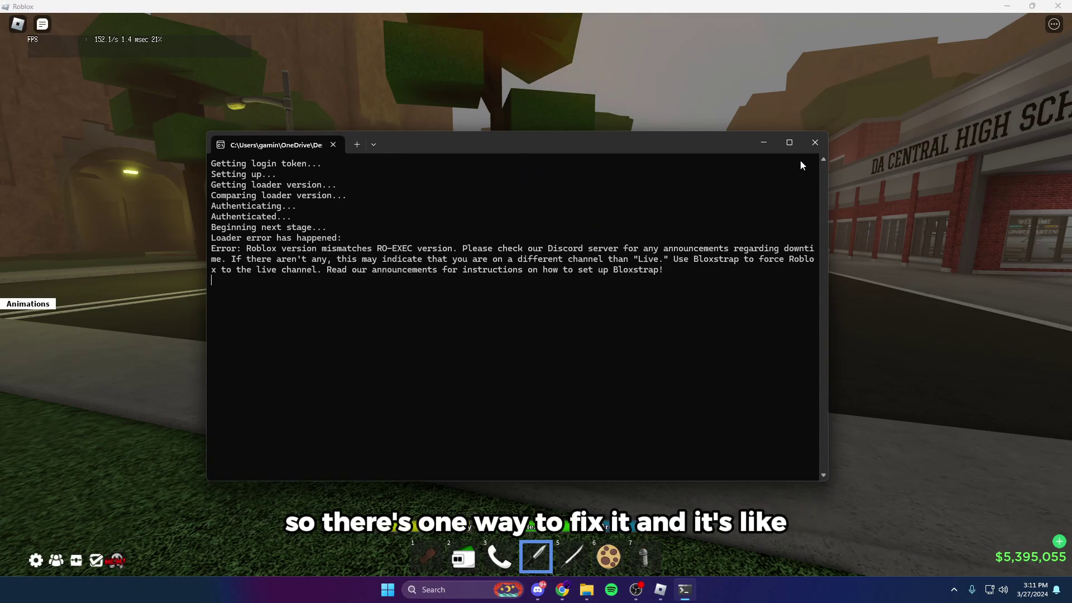
pyautogui.click(814, 143)
pyautogui.moveTo(804, 150); pyautogui.dragTo(637, 240)
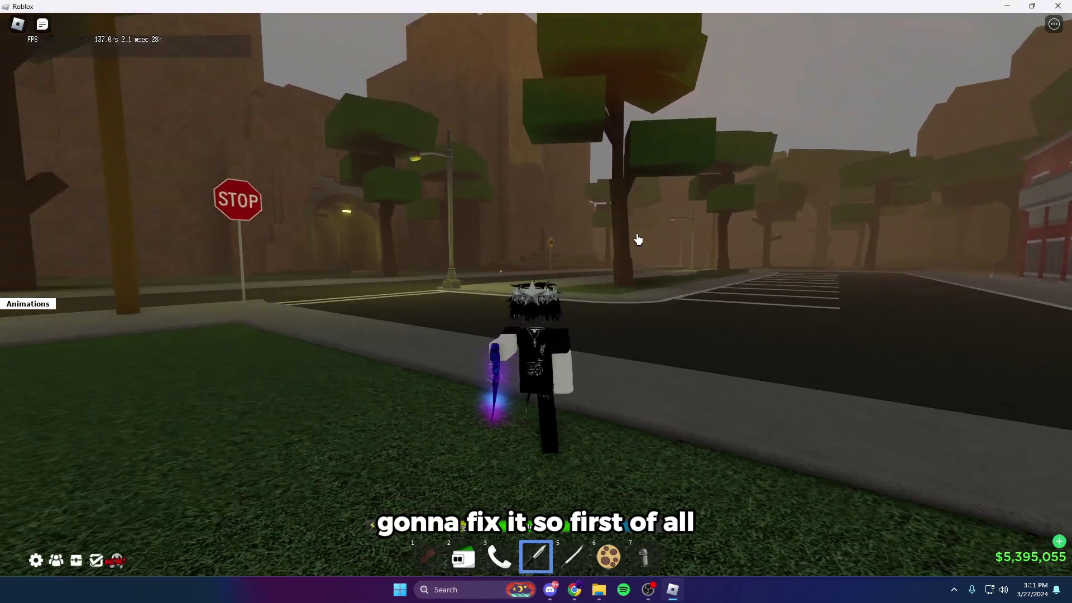
pyautogui.hotkey('alt', 'F4')
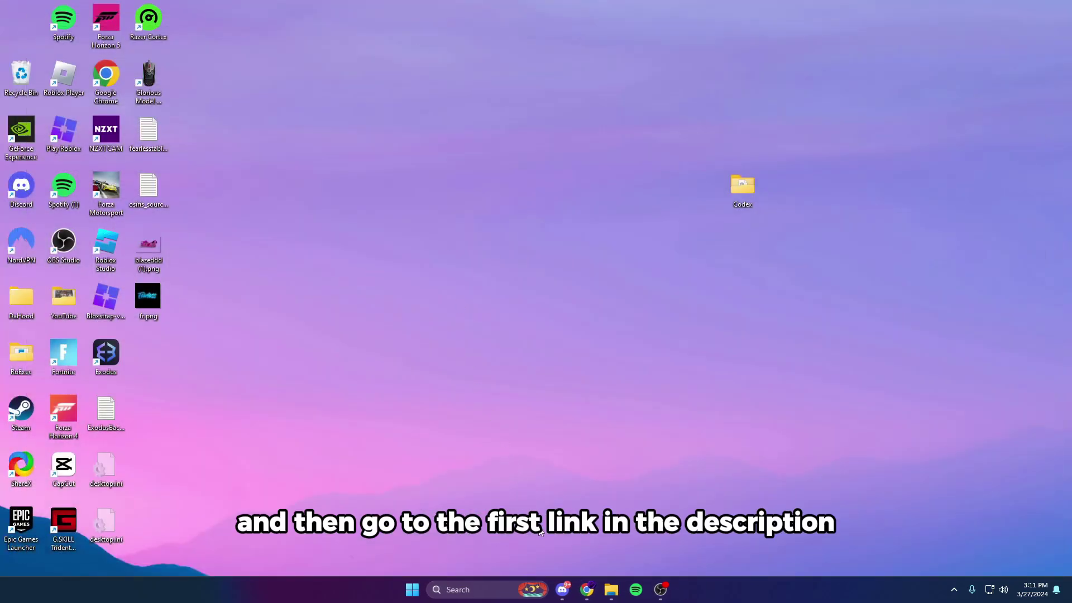
# Bring up the browser, then open the RoExec folder and select ROBLOXFIX.zip.
pyautogui.click(588, 589)
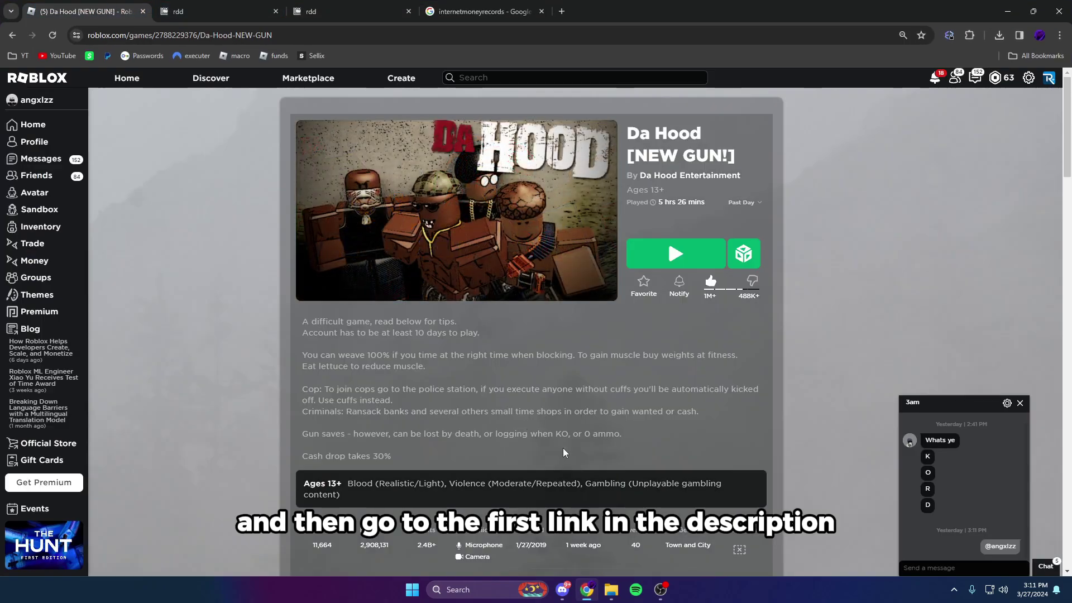
pyautogui.click(612, 589)
pyautogui.click(329, 304)
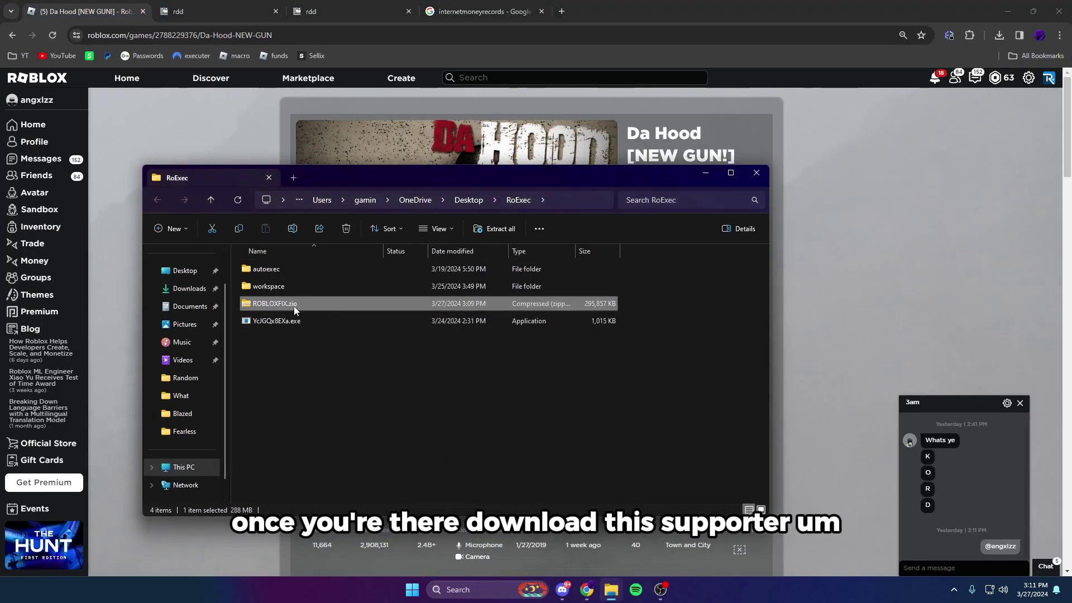
# Extract ROBLOXFIX.zip into a ROBLOXFIX folder and move the progress window aside.
pyautogui.rightClick(320, 304)
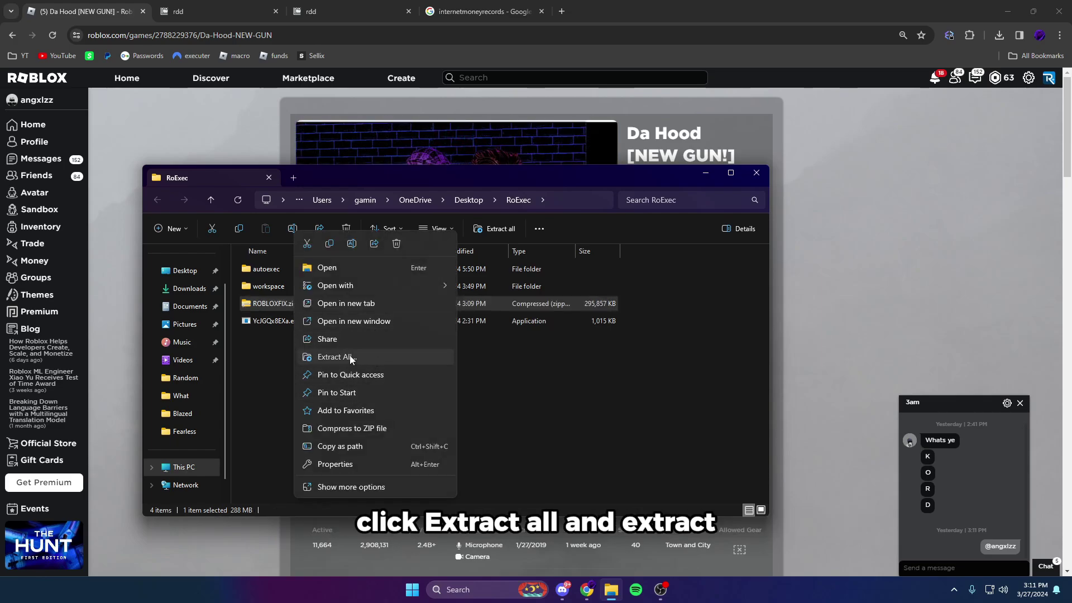
pyautogui.click(367, 357)
pyautogui.click(636, 401)
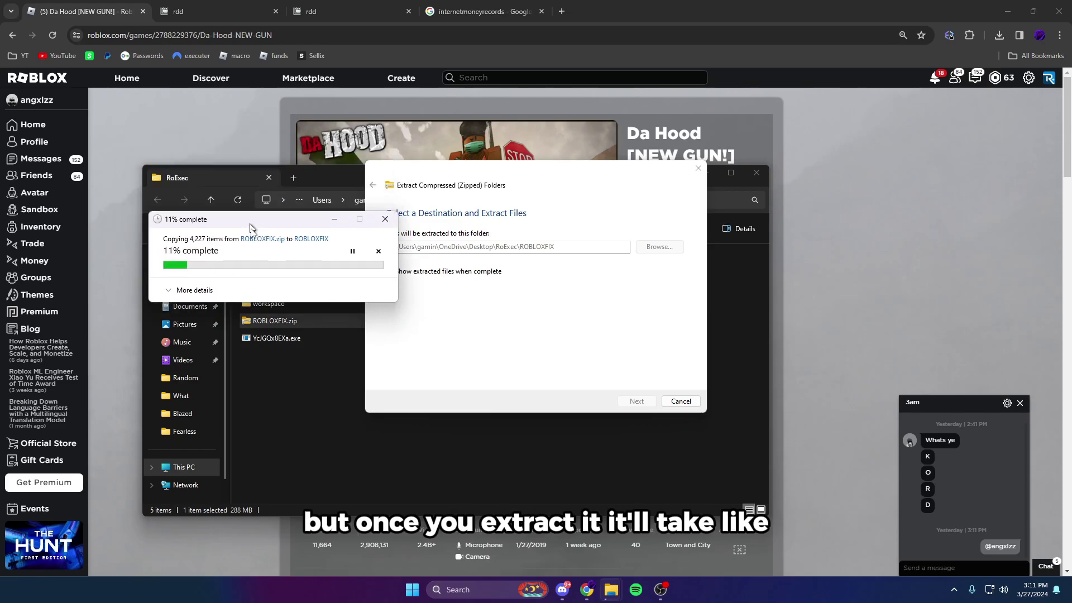
pyautogui.moveTo(244, 144); pyautogui.dragTo(499, 305)
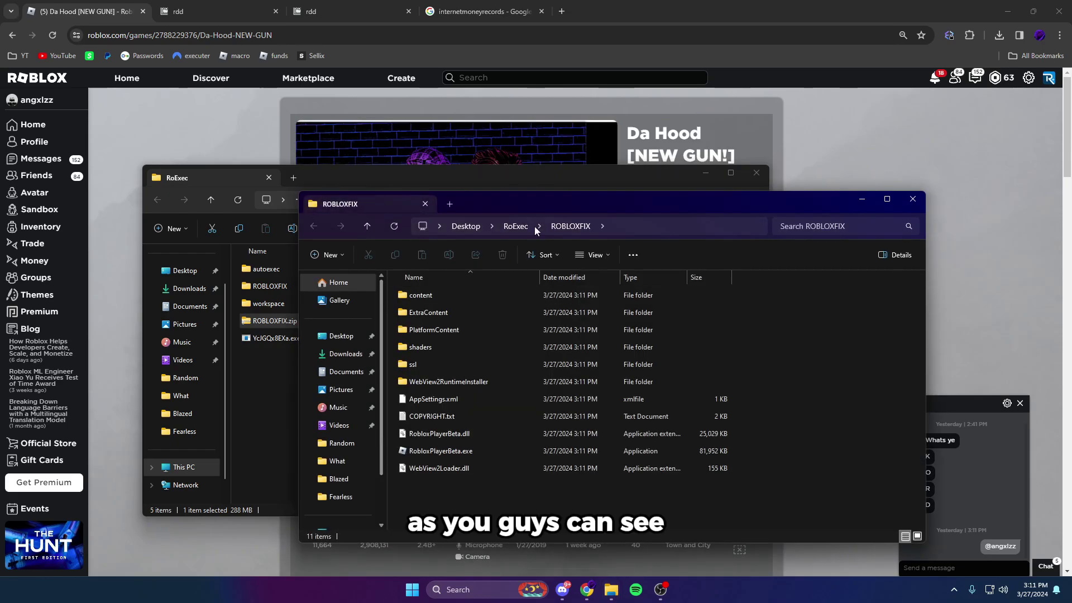
# Launch the older player, RobloxPlayerBeta.exe, from the extracted ROBLOXFIX folder.
pyautogui.moveTo(542, 207); pyautogui.dragTo(555, 199)
pyautogui.click(450, 447)
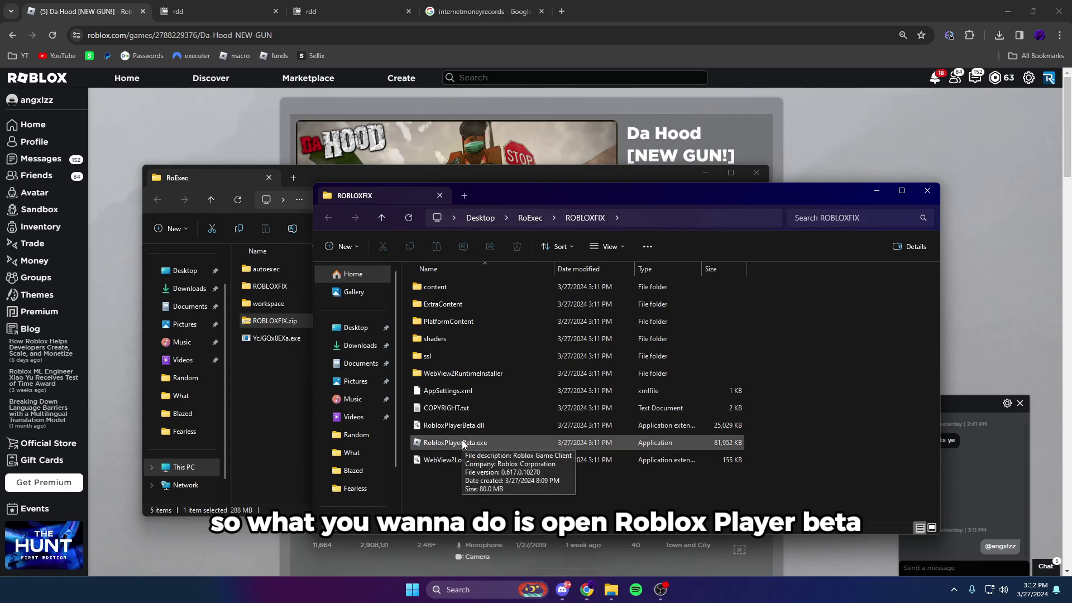
pyautogui.doubleClick(438, 443)
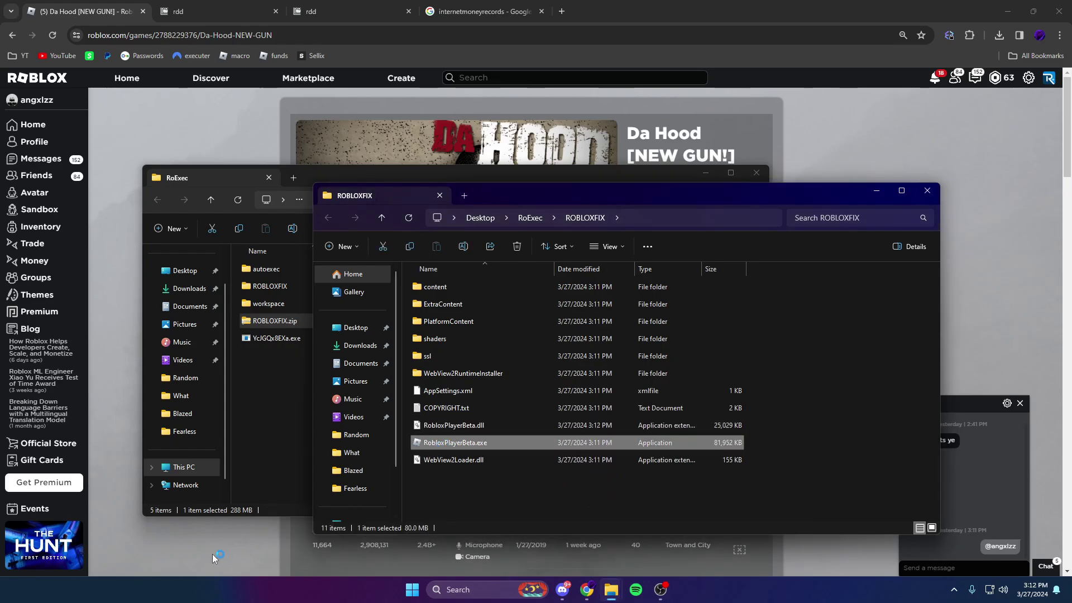
pyautogui.moveTo(660, 590)
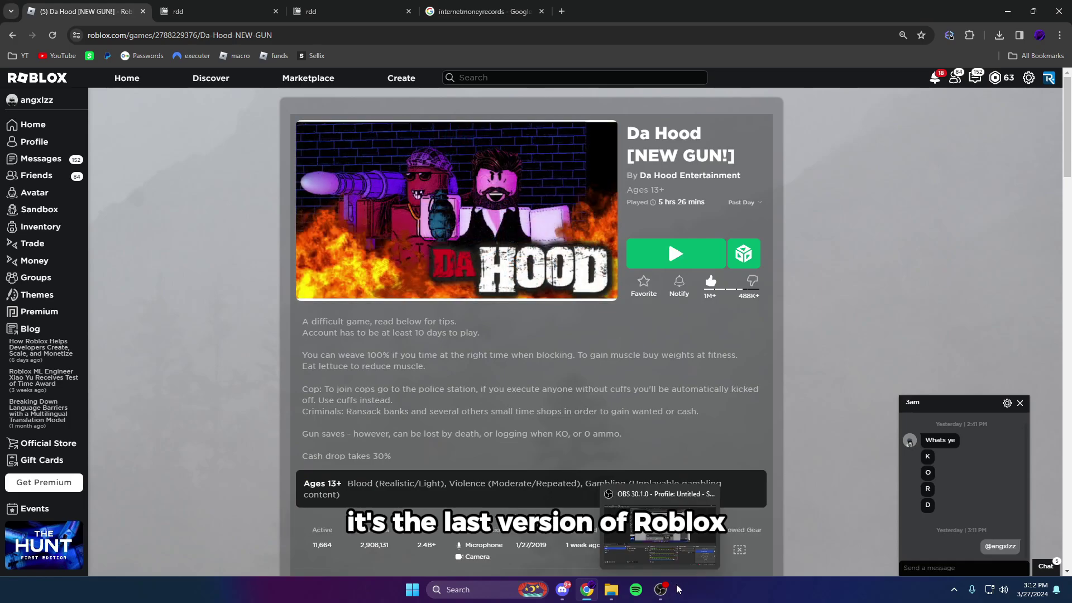
# Bring the Roblox app forward and join Da Hood [NEW GUN!].
pyautogui.click(674, 591)
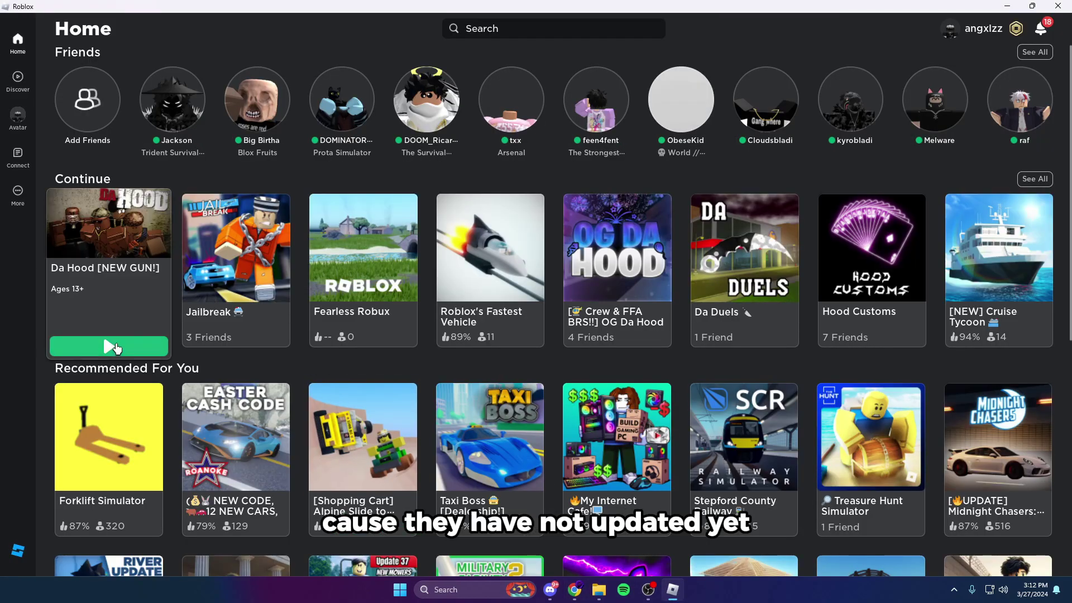
pyautogui.moveTo(109, 244)
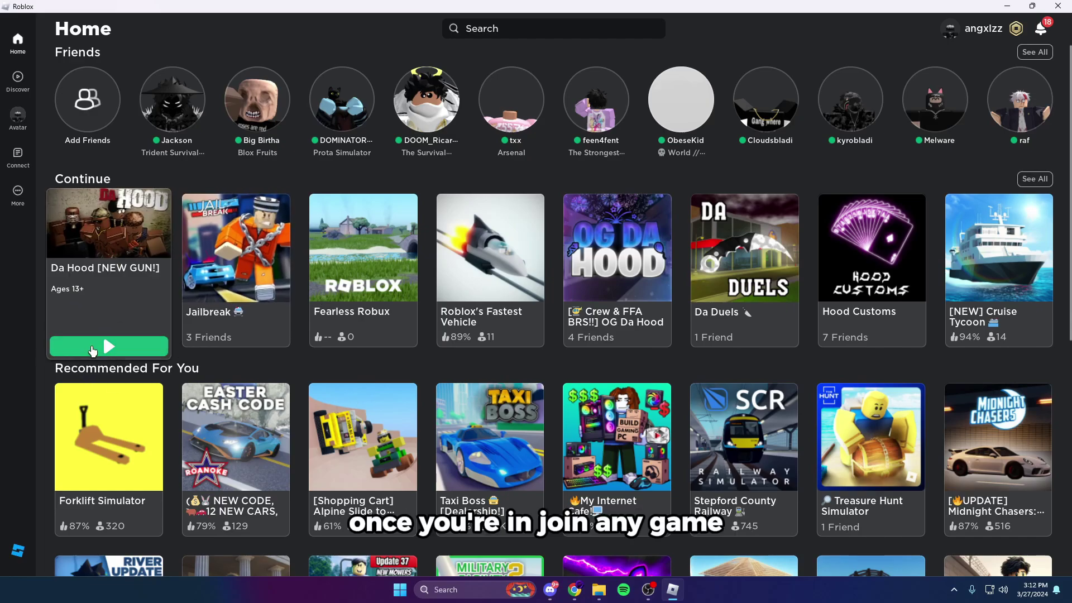
pyautogui.click(95, 348)
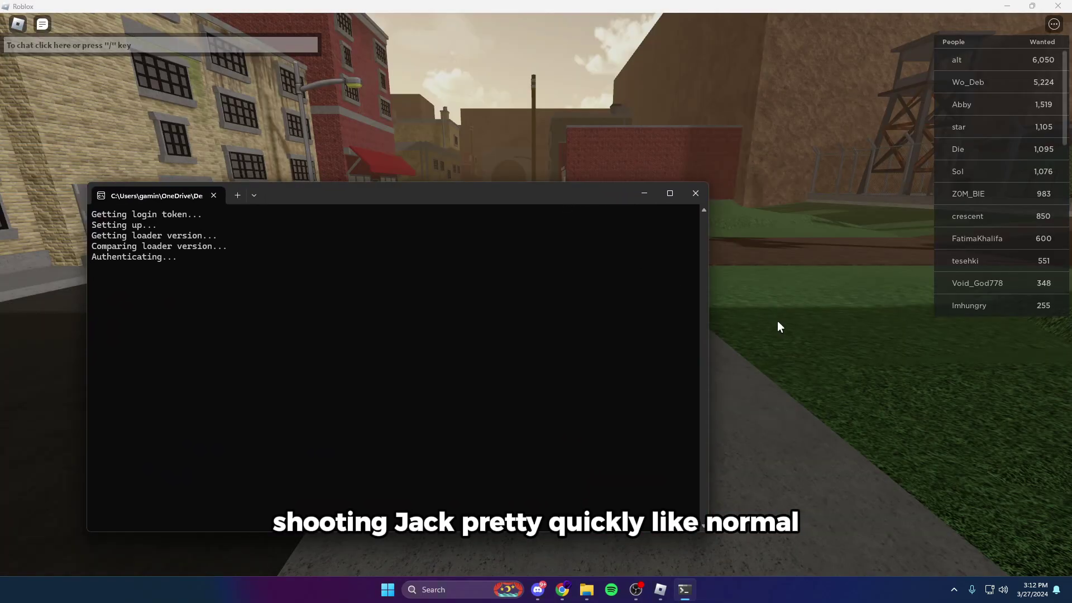
# Paste the key into the Krampus loader from Win+V clipboard history and confirm Success.
pyautogui.moveTo(506, 193)
pyautogui.mouseDown()
pyautogui.moveTo(493, 162)
pyautogui.moveTo(413, 187)
pyautogui.mouseUp()
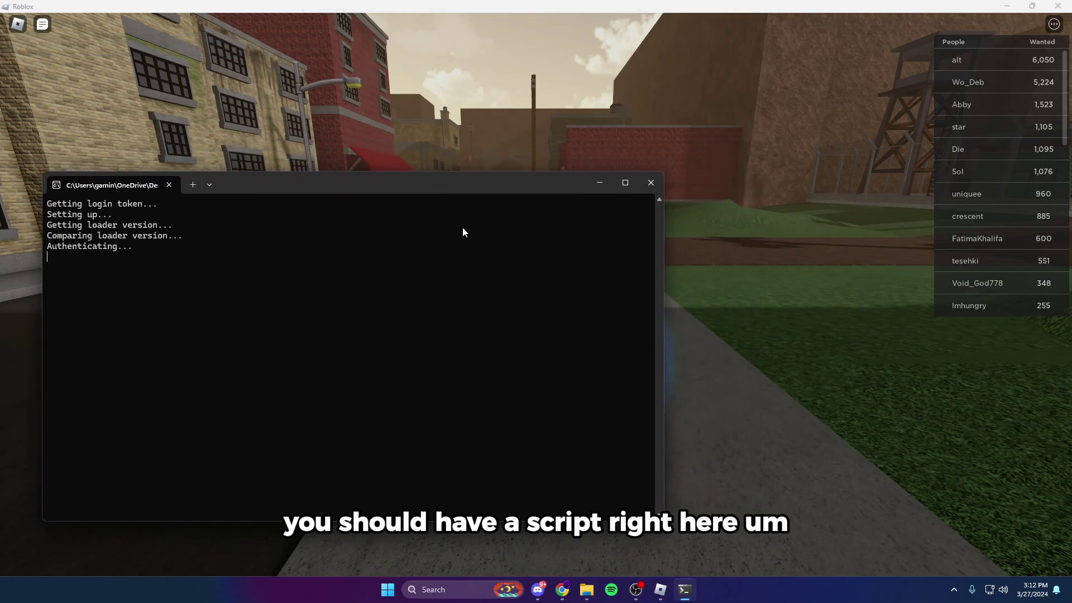
pyautogui.press('super+v')
pyautogui.click(135, 209)
pyautogui.click(427, 424)
pyautogui.moveTo(356, 191); pyautogui.dragTo(542, 160)
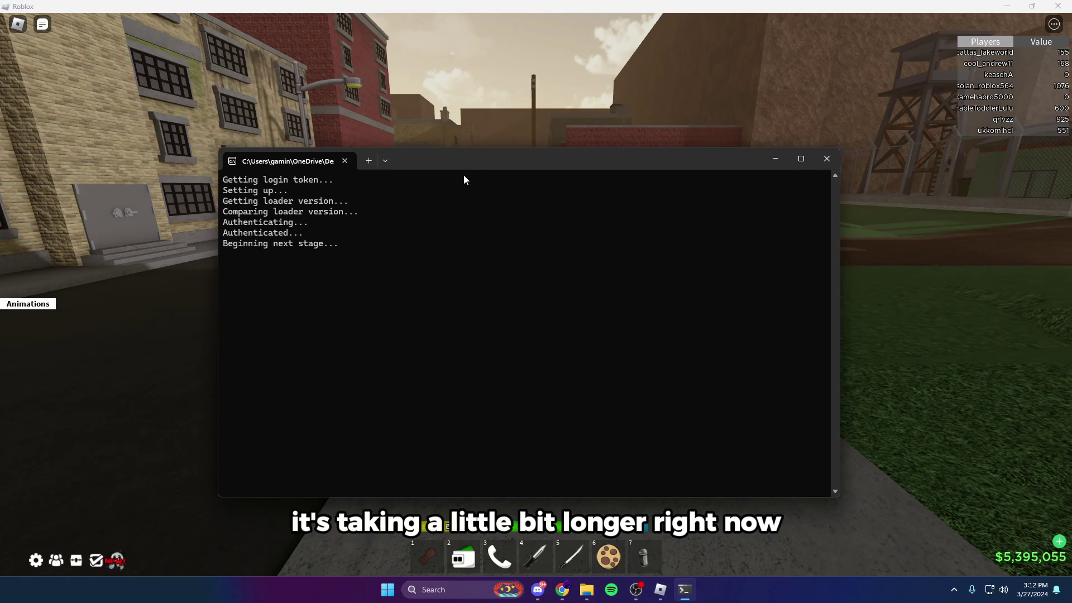
pyautogui.moveTo(467, 164); pyautogui.dragTo(361, 174)
pyautogui.moveTo(226, 266); pyautogui.dragTo(338, 273)
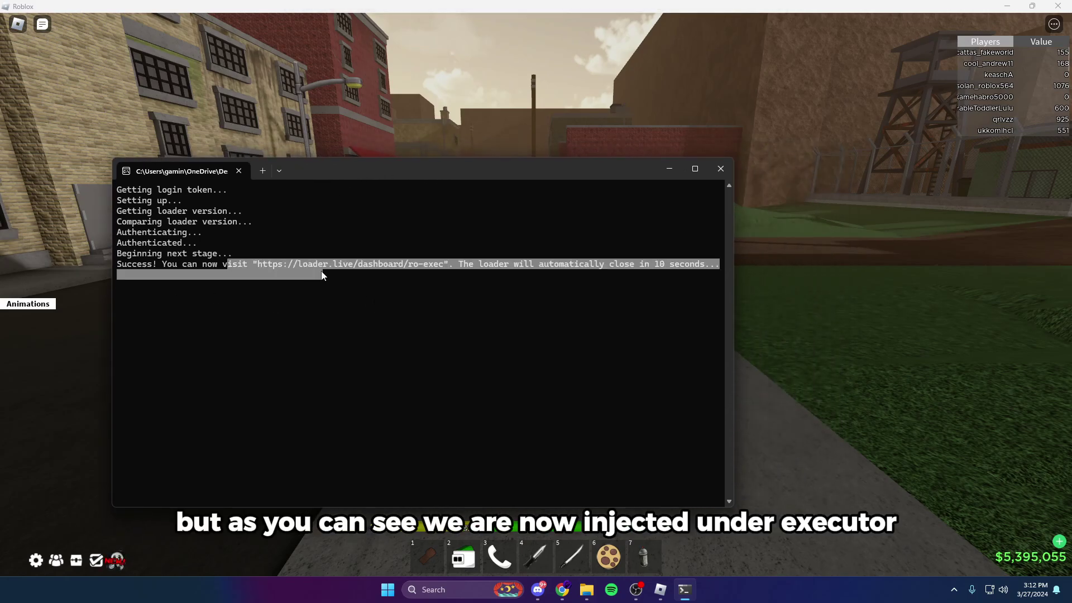
pyautogui.click(422, 266)
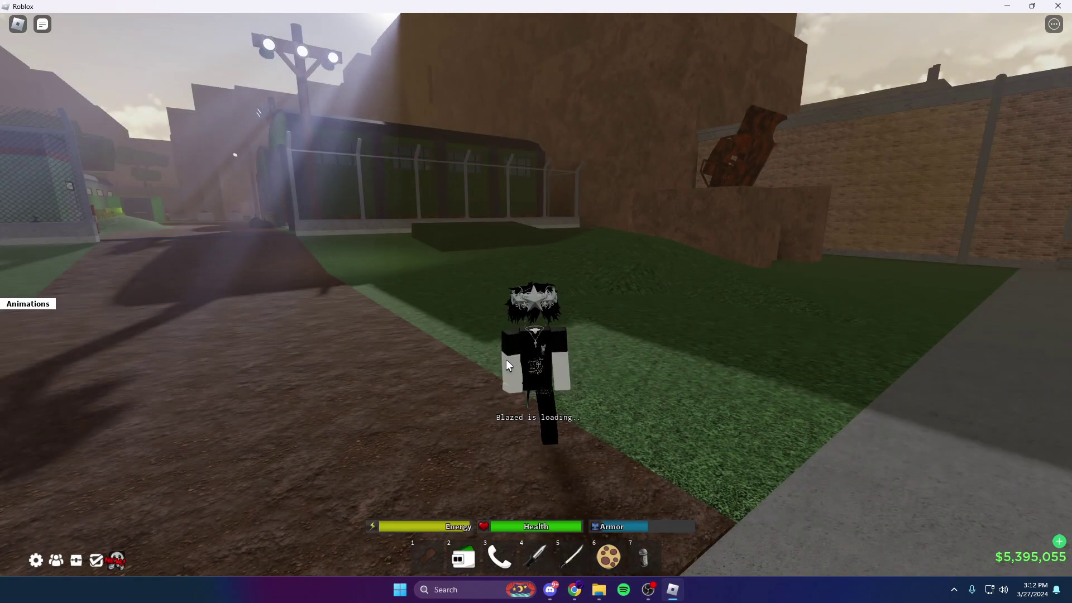
# In blazed.lol Visuals, turn on the ESP distance display and set Tracer Origin to Top.
pyautogui.moveTo(536, 155); pyautogui.dragTo(427, 190)
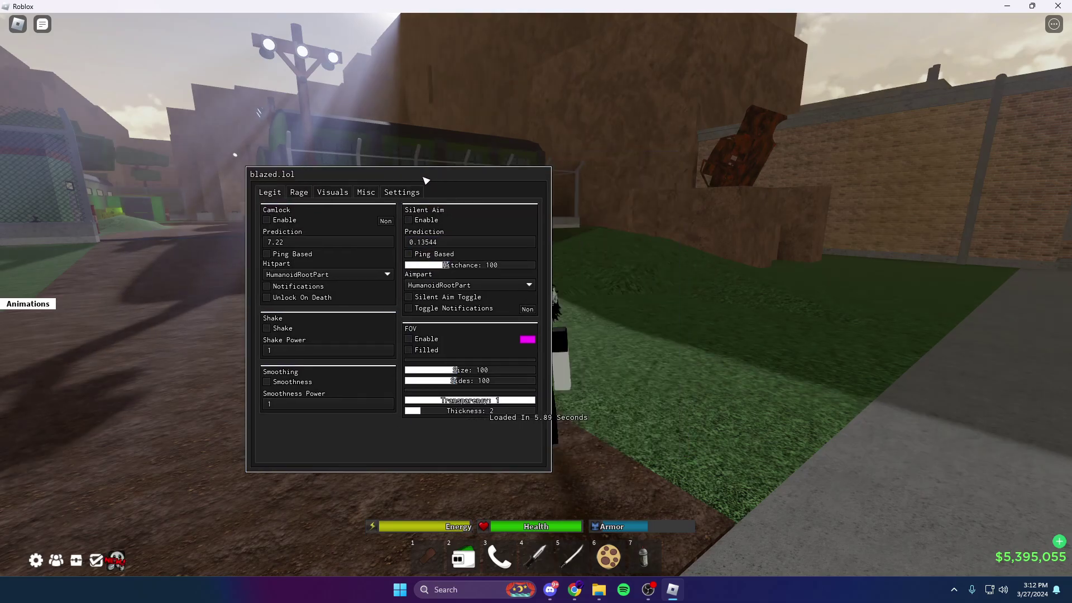
pyautogui.click(276, 207)
pyautogui.moveTo(277, 207); pyautogui.dragTo(451, 227)
pyautogui.click(244, 207)
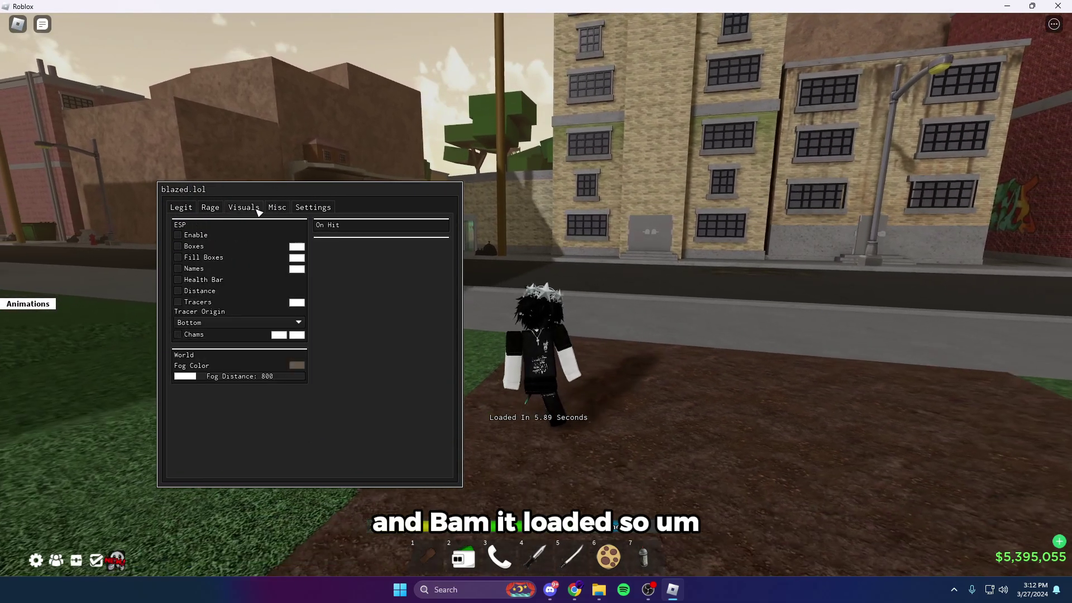
pyautogui.moveTo(587, 252); pyautogui.dragTo(419, 252)
pyautogui.click(179, 289)
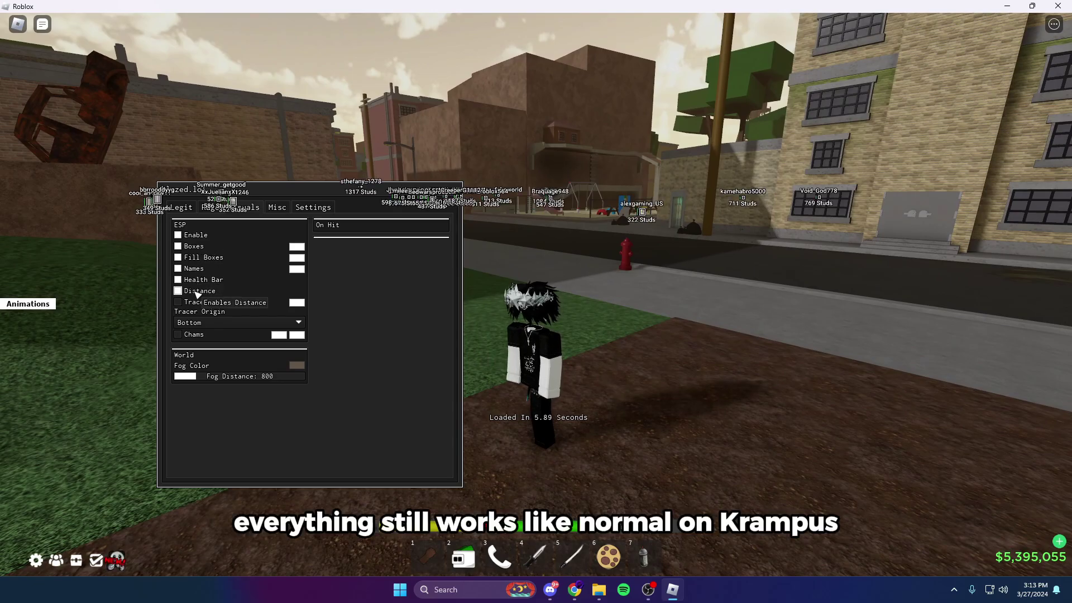
pyautogui.moveTo(587, 336); pyautogui.dragTo(418, 335)
pyautogui.click(239, 322)
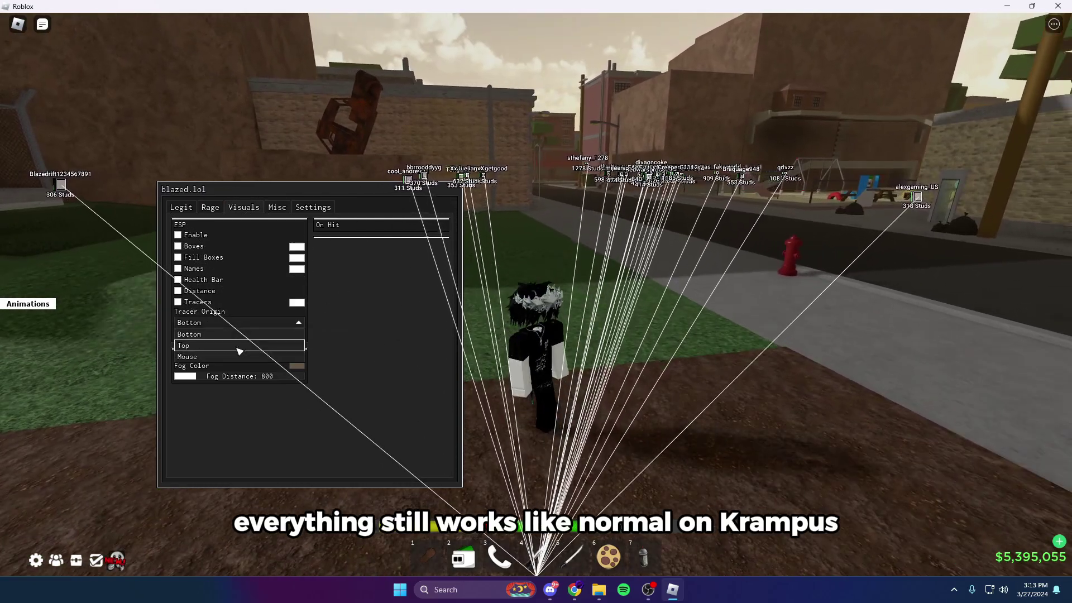
pyautogui.click(183, 345)
# Check the tracers while moving, then disable ESP and hide the menu with Insert.
pyautogui.moveTo(587, 335); pyautogui.dragTo(420, 335)
pyautogui.moveTo(671, 335); pyautogui.dragTo(503, 336)
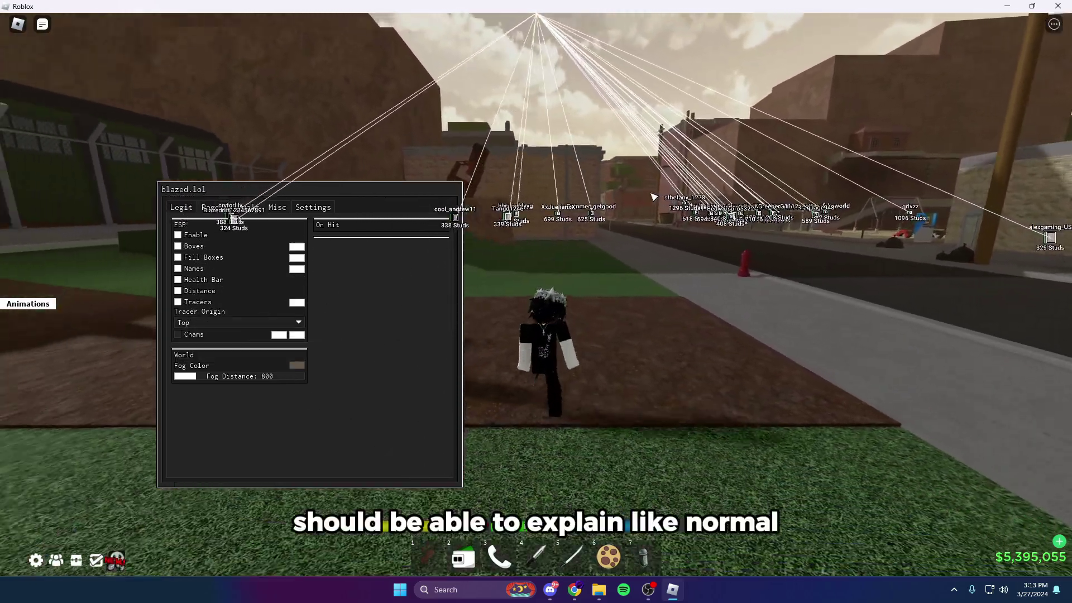
pyautogui.click(177, 235)
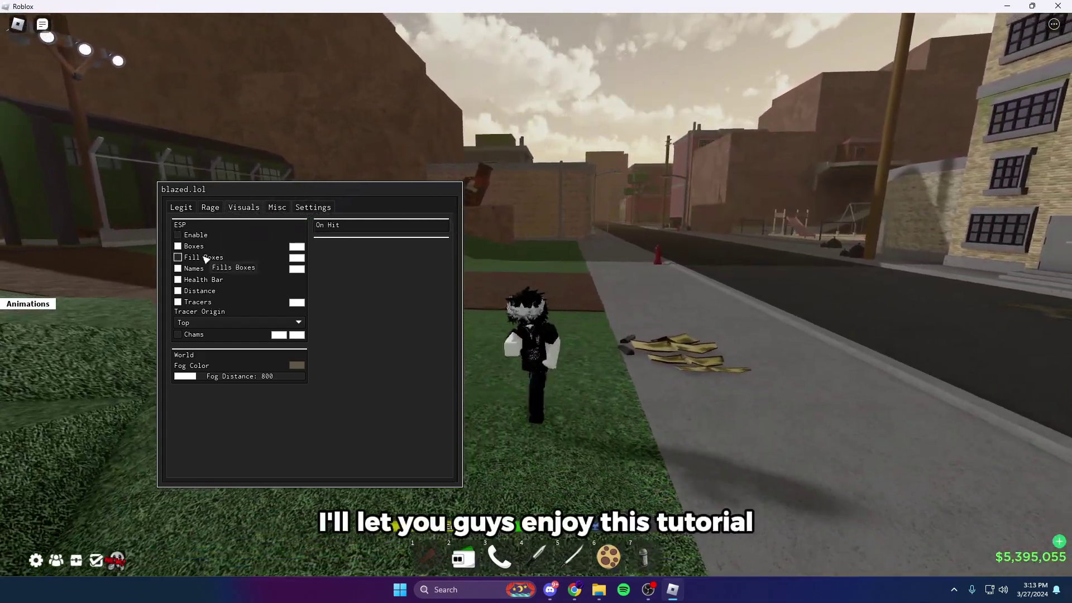
pyautogui.scroll(3, 539, 287)
pyautogui.press('Insert')
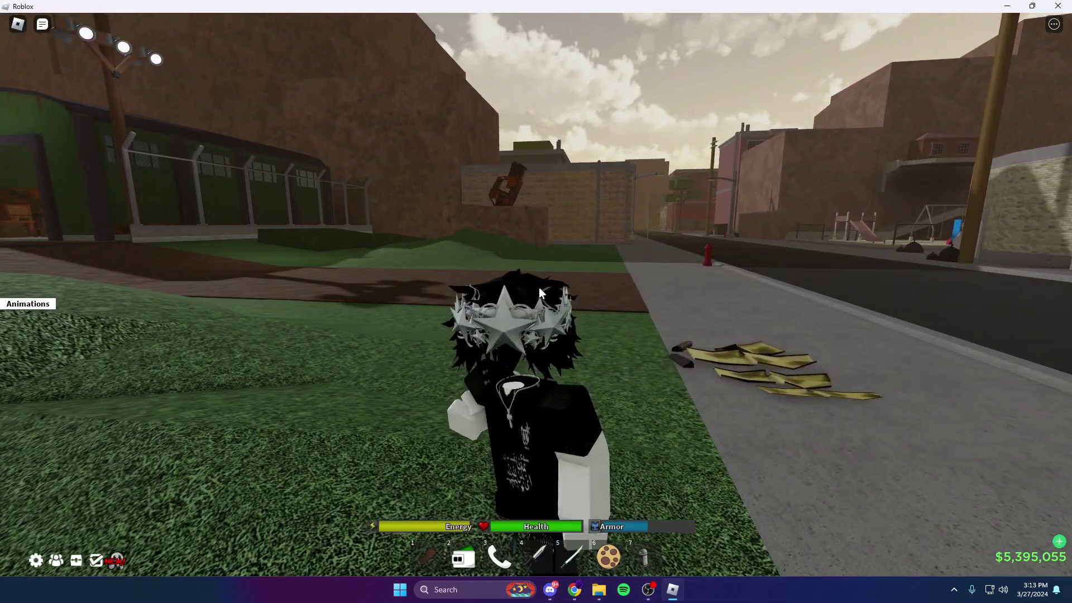
pyautogui.scroll(-3, 539, 287)
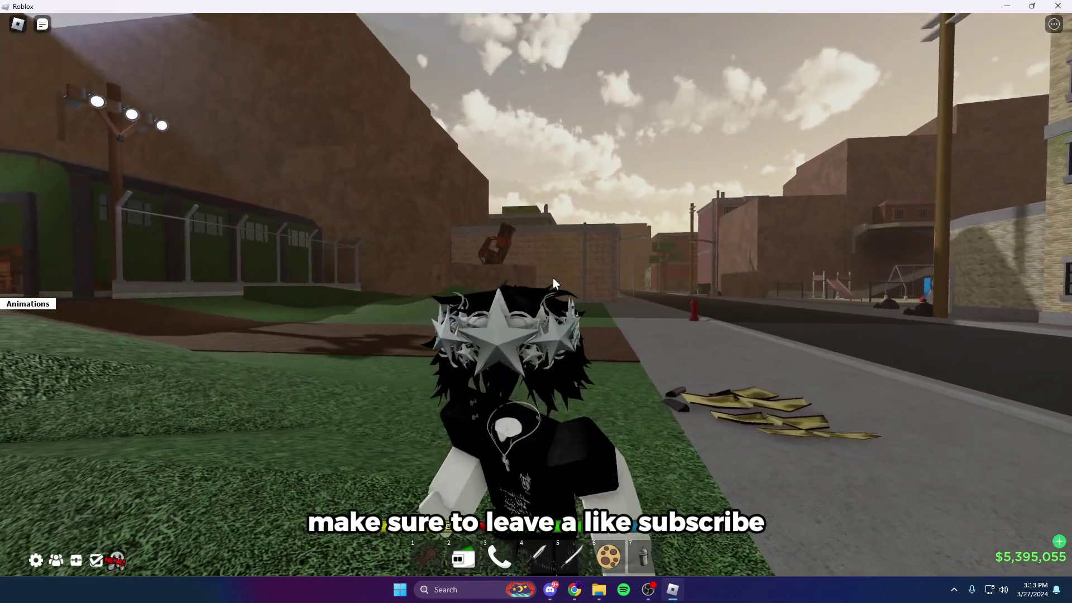